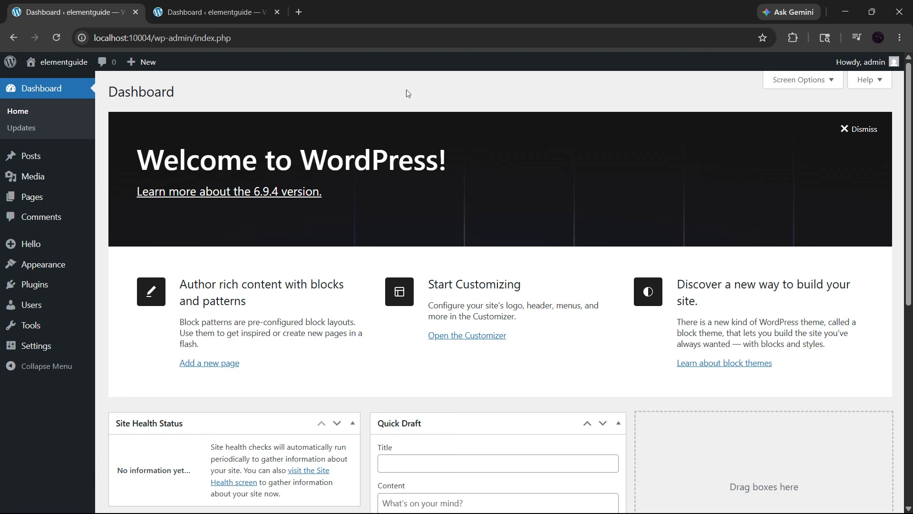
{"action": "left_click_drag", "start_coordinate": [233, 37], "coordinate": [93, 38]}
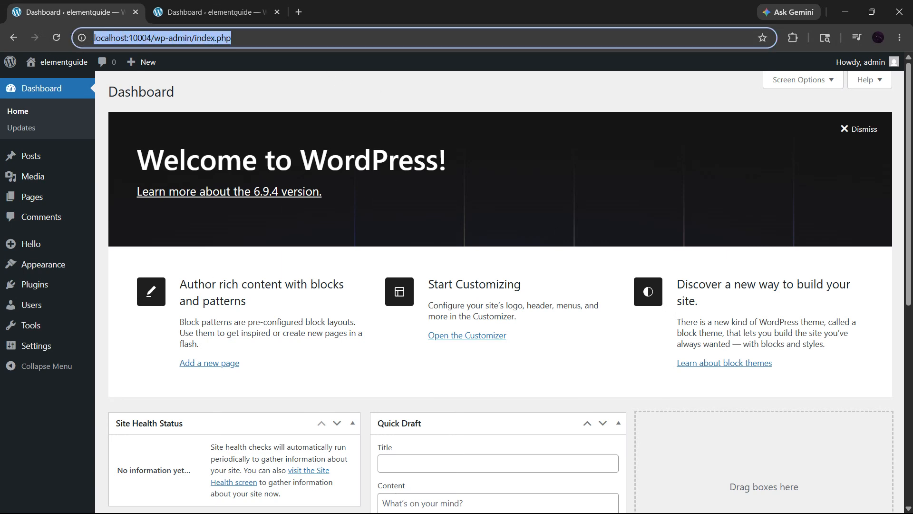
{"action": "left_click", "coordinate": [211, 94]}
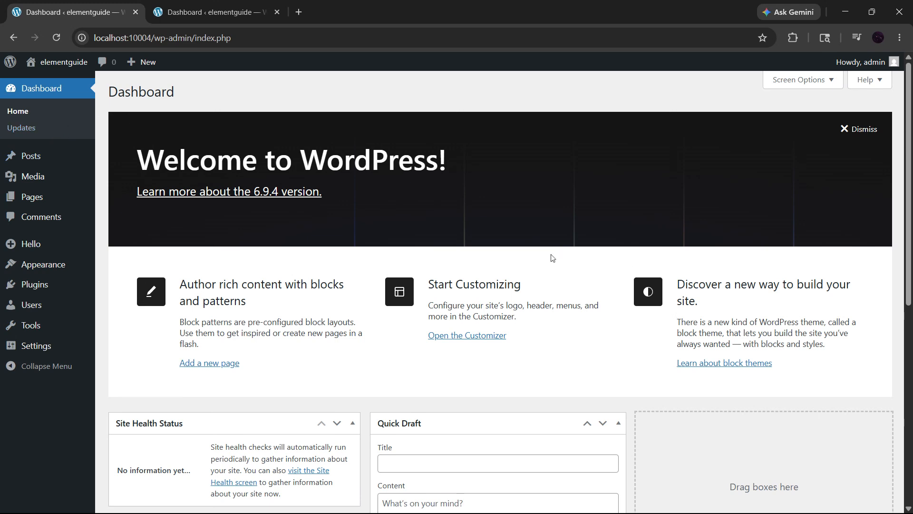
Step: Search the plugin directory for "elementor", then install and activate the Elementor Website Builder plugin
{"action": "left_click", "coordinate": [35, 289]}
{"action": "left_click", "coordinate": [173, 99]}
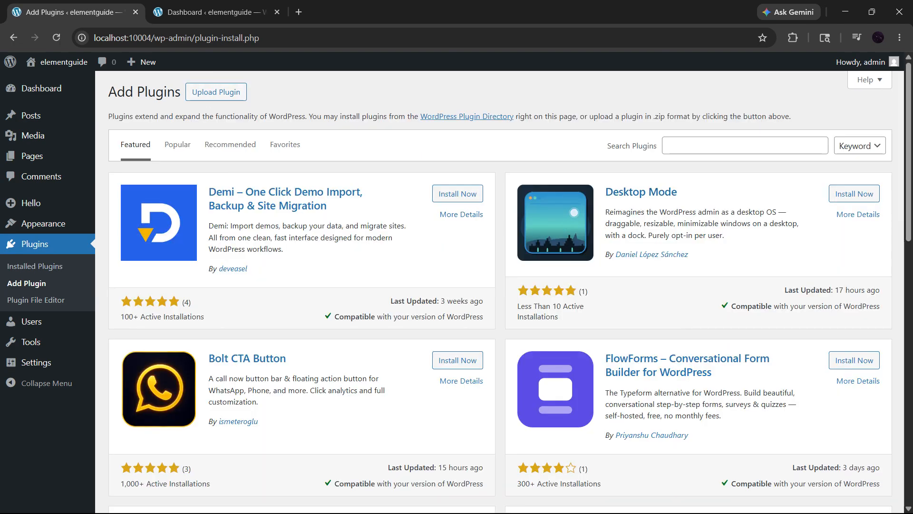
{"action": "type", "text": "elementor"}
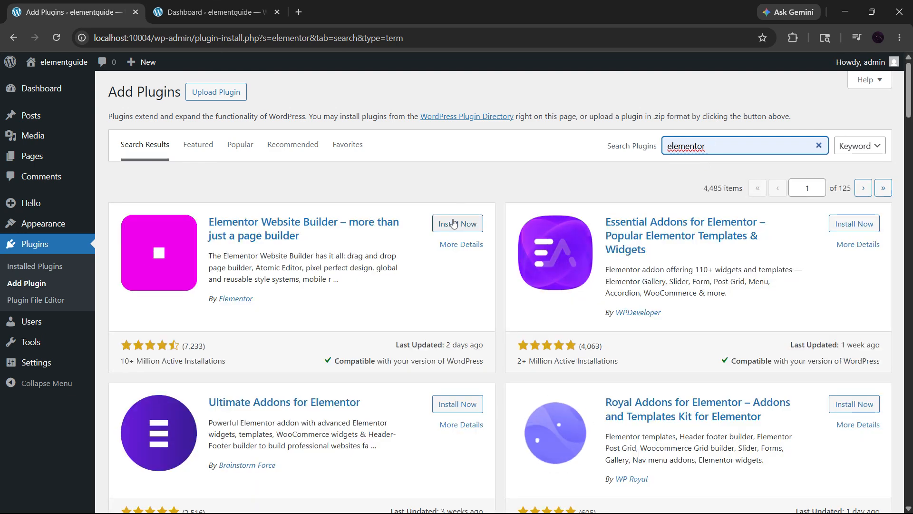
{"action": "left_click", "coordinate": [451, 223]}
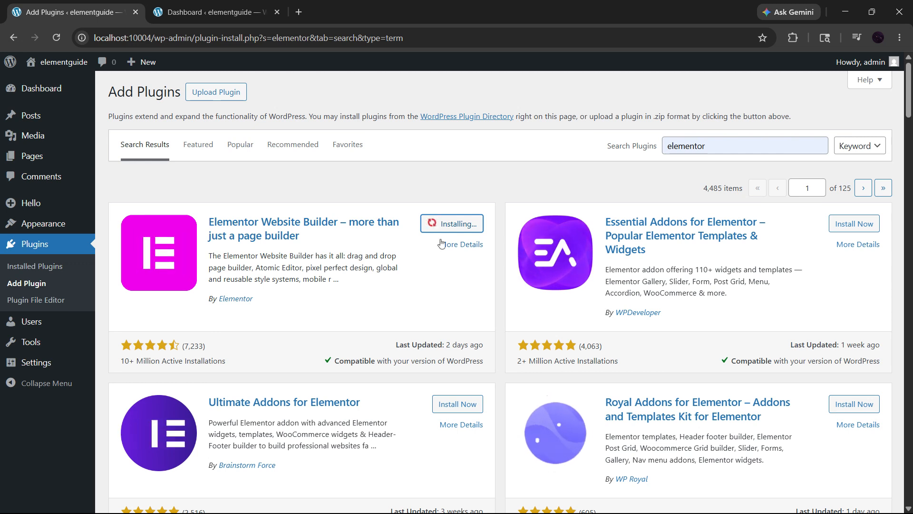
{"action": "left_click", "coordinate": [465, 227]}
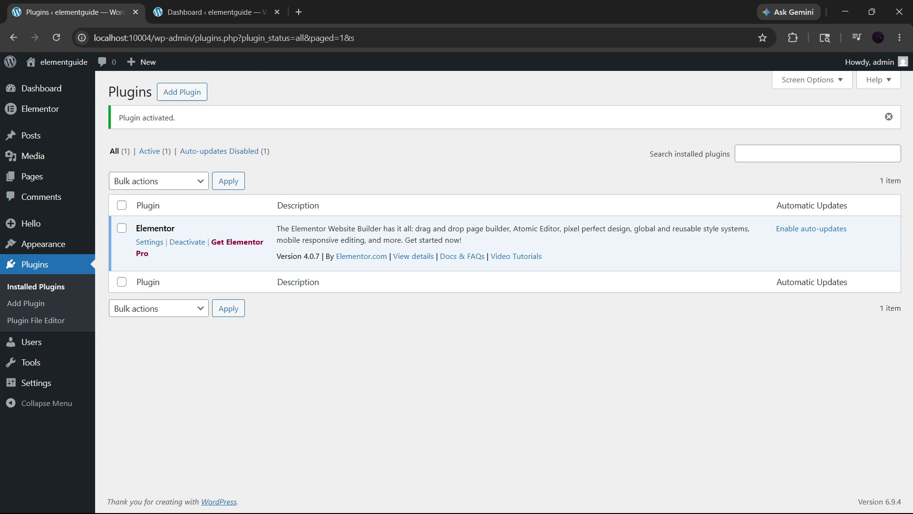
Step: Return to the WordPress dashboard and look over the Elementor menu entries and the Elementor Overview box
{"action": "mouse_move", "coordinate": [42, 233]}
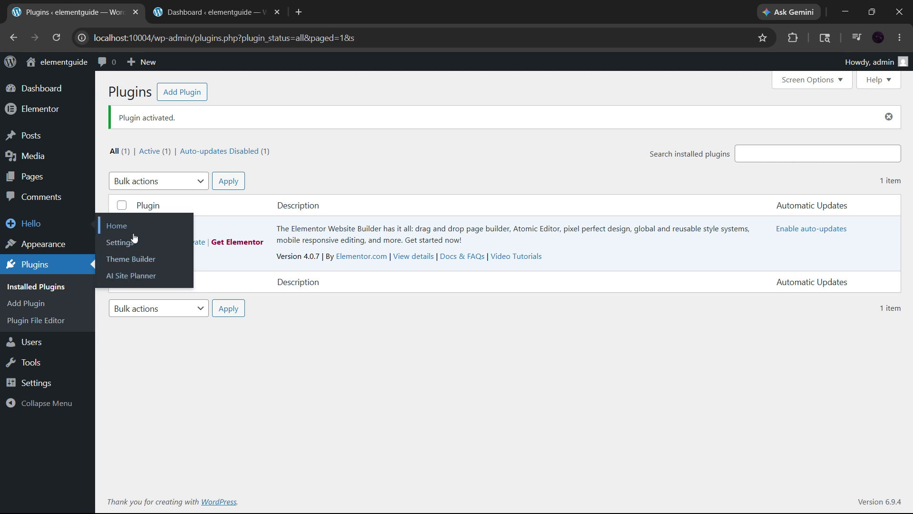
{"action": "mouse_move", "coordinate": [26, 181]}
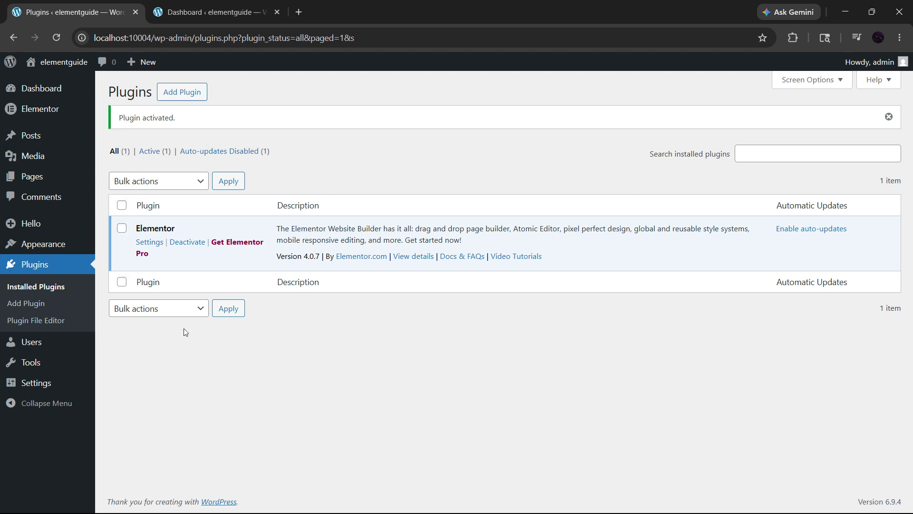
{"action": "left_click", "coordinate": [61, 88]}
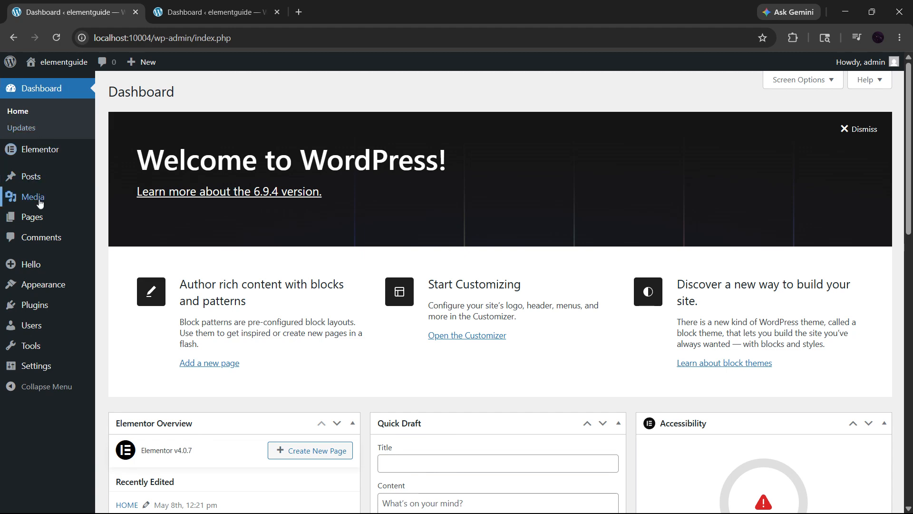
{"action": "mouse_move", "coordinate": [26, 153]}
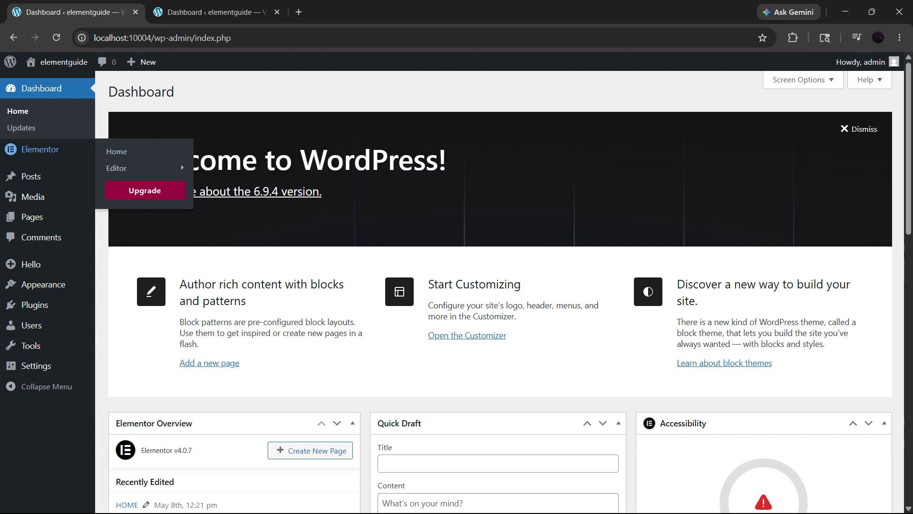
{"action": "scroll", "coordinate": [151, 181], "scroll_direction": "down", "scroll_amount": 5}
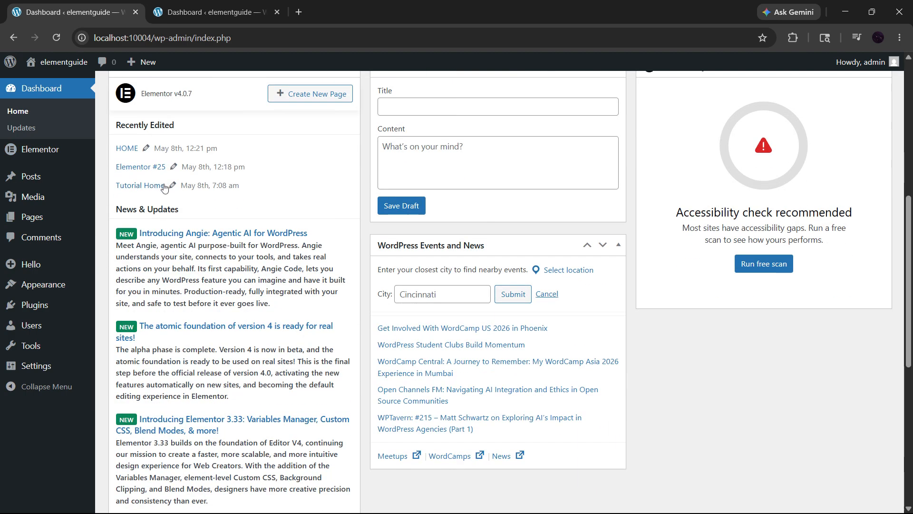
{"action": "scroll", "coordinate": [210, 201], "scroll_direction": "up", "scroll_amount": 7}
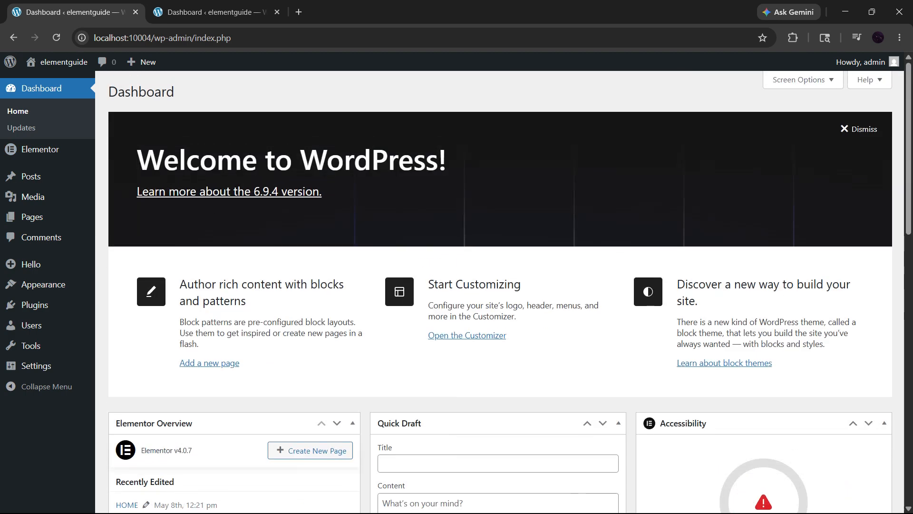
Step: Create a new page and open it for editing with Elementor
{"action": "left_click", "coordinate": [65, 149]}
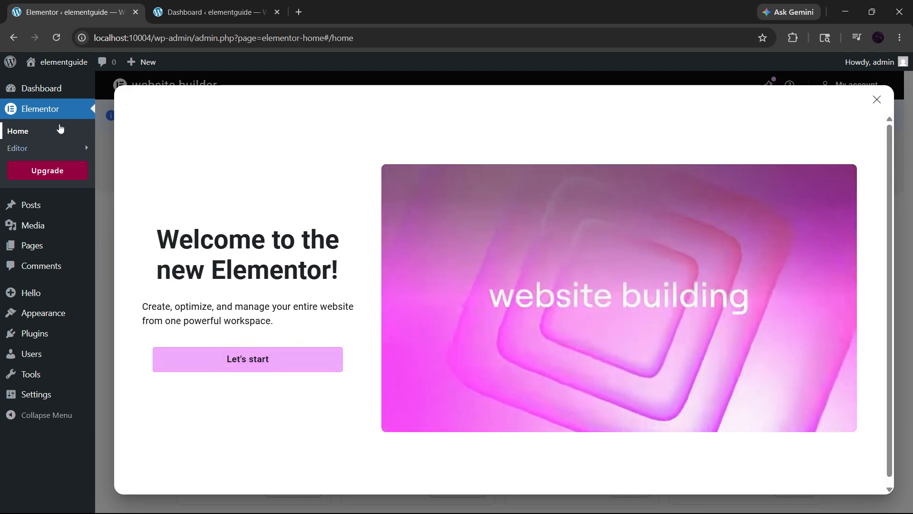
{"action": "mouse_move", "coordinate": [72, 245]}
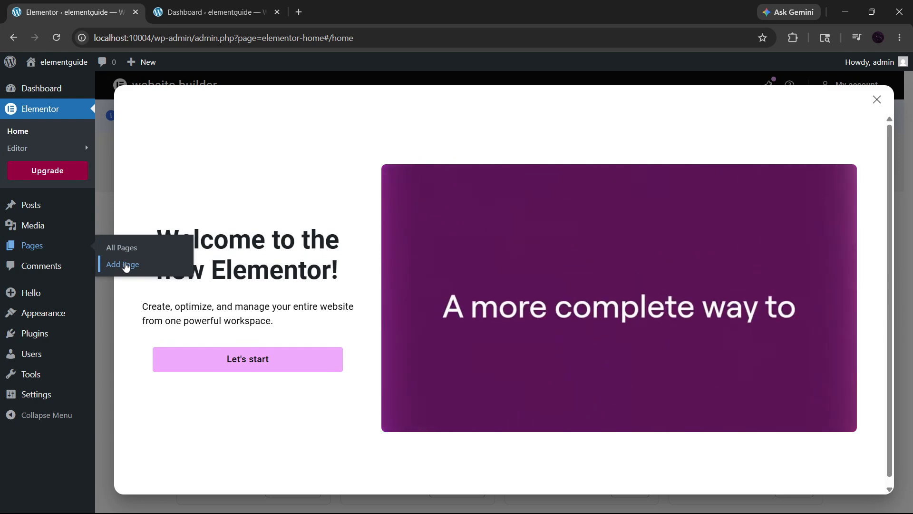
{"action": "left_click", "coordinate": [125, 265]}
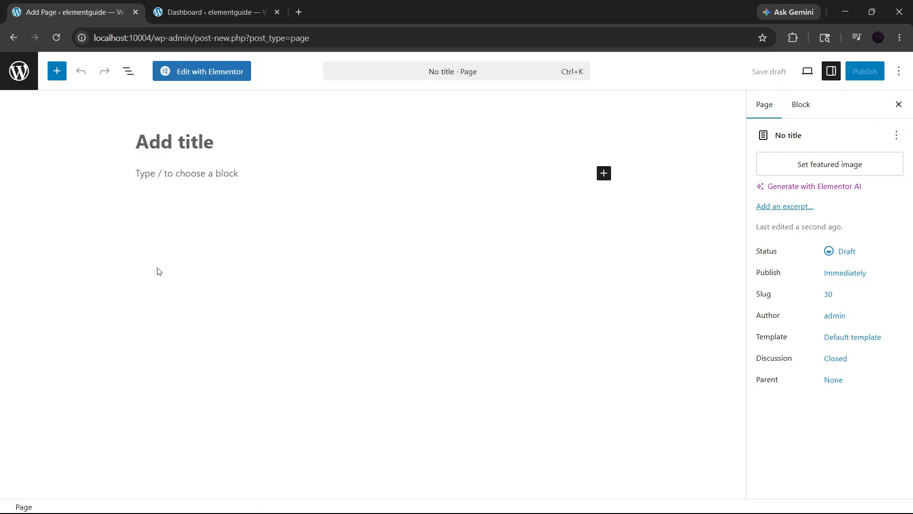
{"action": "left_click", "coordinate": [169, 71]}
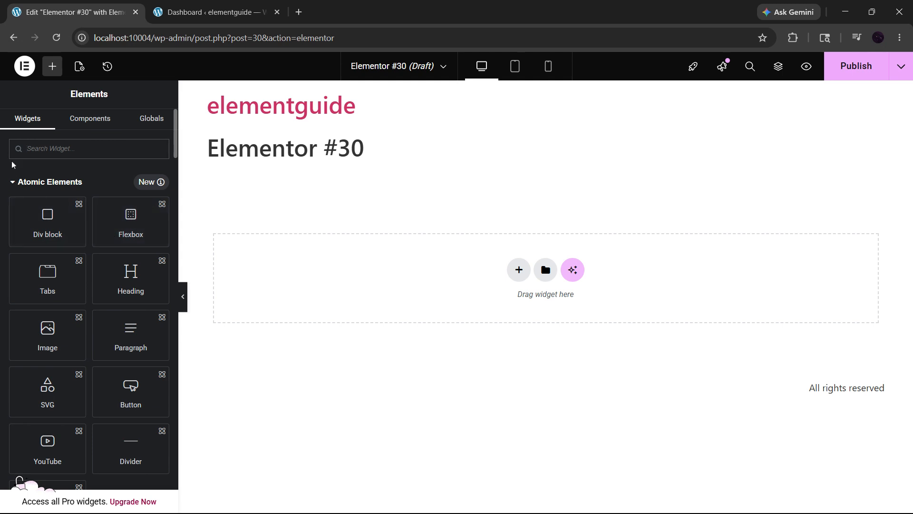
Step: Examine the widget library's categories, from Atomic Elements, Atomic Form, Layout and Basic through to Pro and General
{"action": "scroll", "coordinate": [29, 191], "scroll_direction": "down", "scroll_amount": 7}
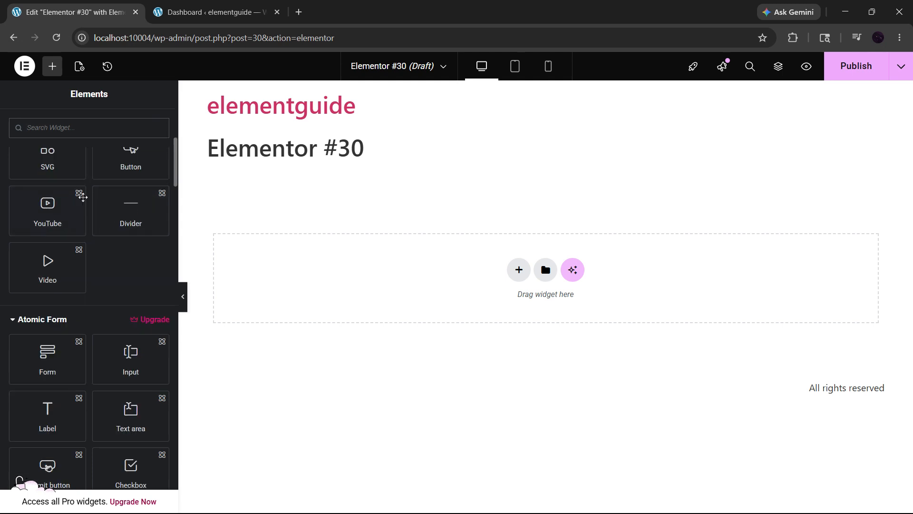
{"action": "scroll", "coordinate": [87, 212], "scroll_direction": "down", "scroll_amount": 3}
{"action": "scroll", "coordinate": [89, 229], "scroll_direction": "down", "scroll_amount": 3}
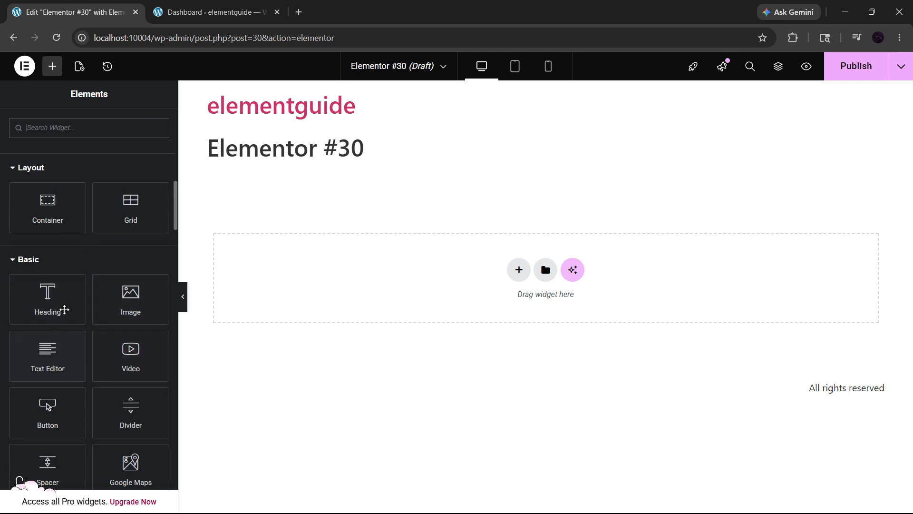
{"action": "scroll", "coordinate": [58, 375], "scroll_direction": "down", "scroll_amount": 9}
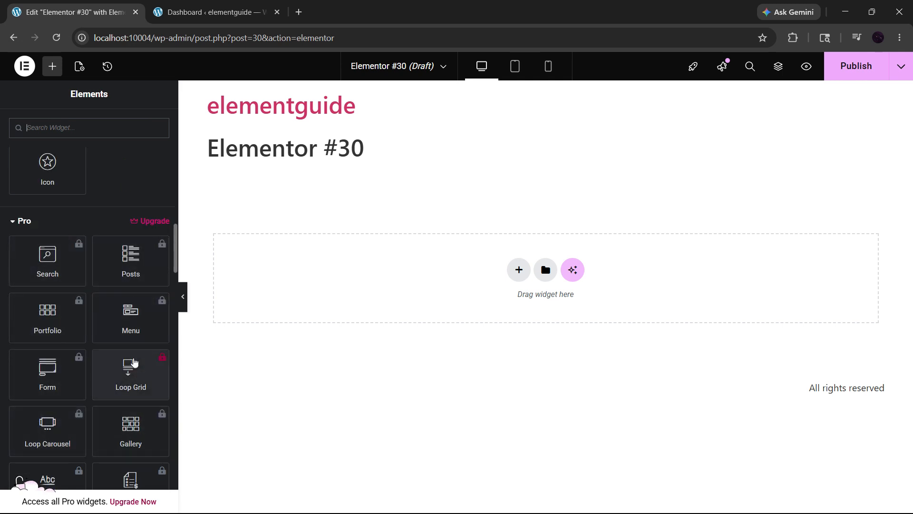
{"action": "scroll", "coordinate": [133, 363], "scroll_direction": "down", "scroll_amount": 3}
{"action": "scroll", "coordinate": [133, 362], "scroll_direction": "down", "scroll_amount": 8}
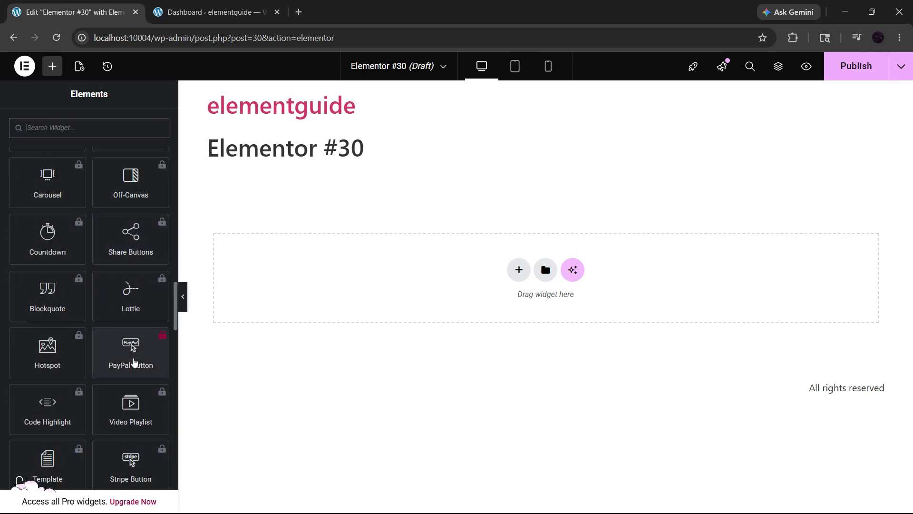
{"action": "scroll", "coordinate": [134, 363], "scroll_direction": "down", "scroll_amount": 10}
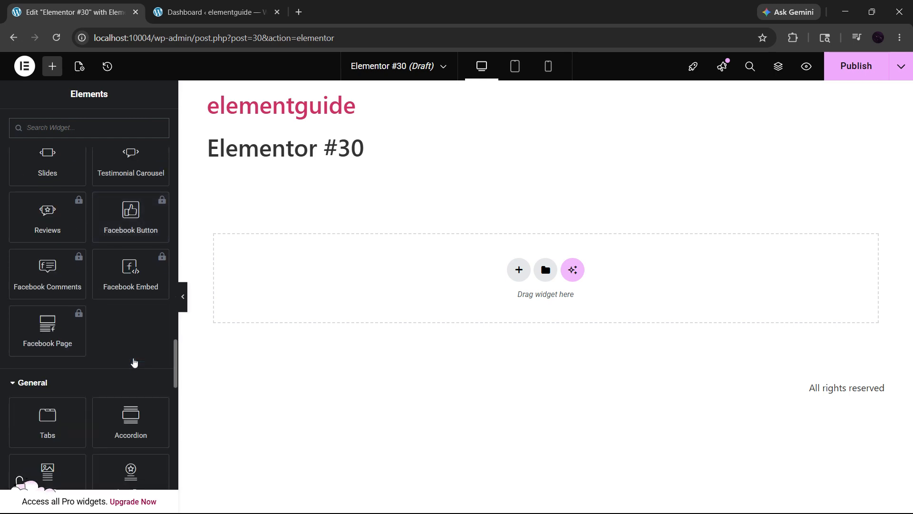
{"action": "scroll", "coordinate": [134, 362], "scroll_direction": "up", "scroll_amount": 20}
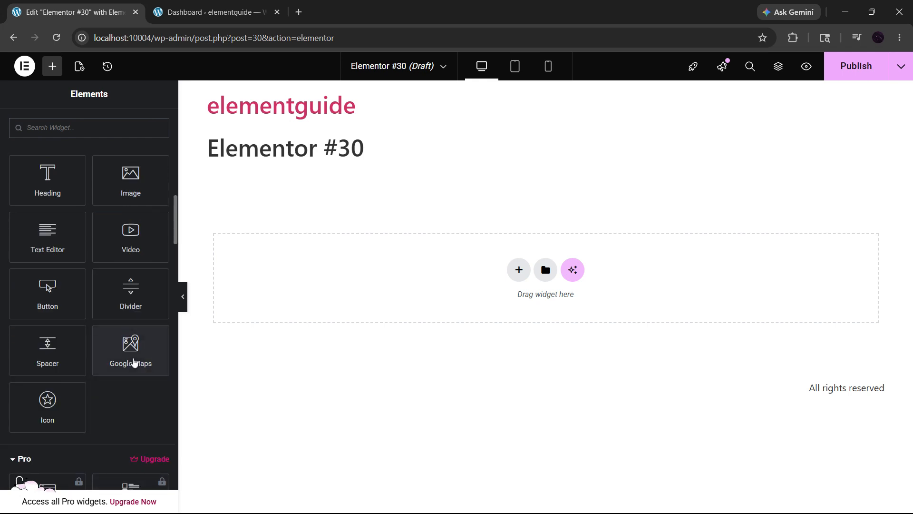
{"action": "scroll", "coordinate": [134, 363], "scroll_direction": "up", "scroll_amount": 3}
{"action": "scroll", "coordinate": [133, 358], "scroll_direction": "down", "scroll_amount": 3}
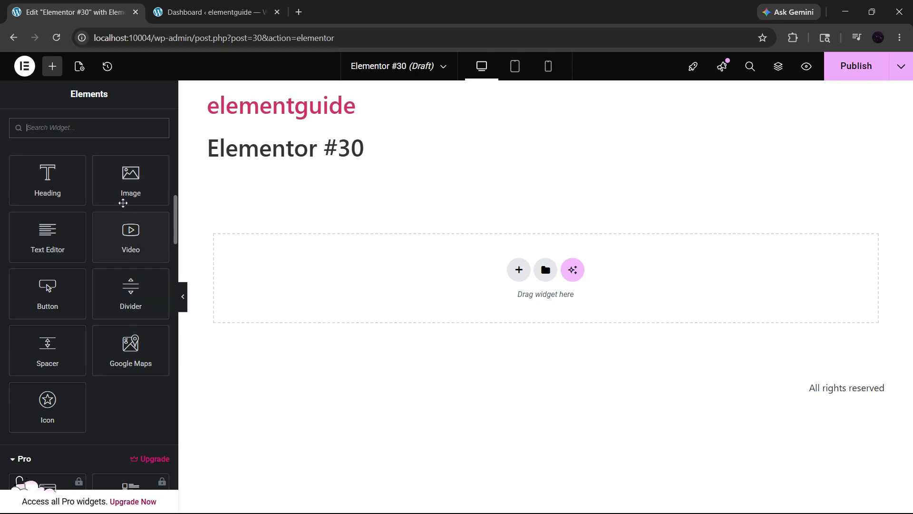
{"action": "scroll", "coordinate": [116, 198], "scroll_direction": "down", "scroll_amount": 5}
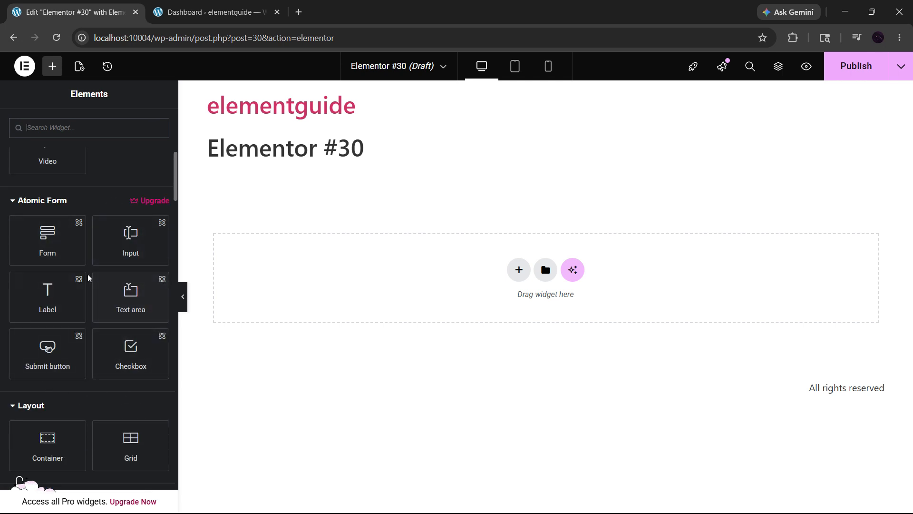
{"action": "scroll", "coordinate": [88, 278], "scroll_direction": "up", "scroll_amount": 10}
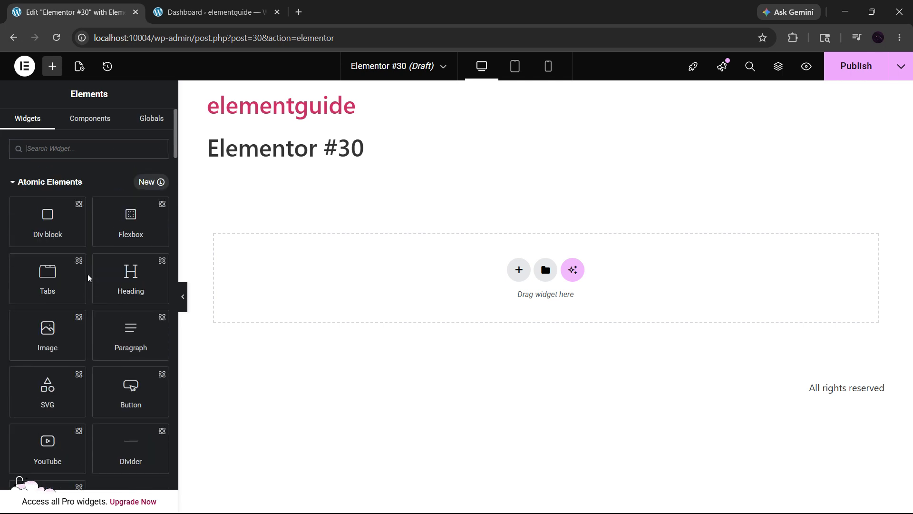
Step: Add a Heading widget from the Basic category to the empty page area and view its style and content settings
{"action": "scroll", "coordinate": [88, 278], "scroll_direction": "down", "scroll_amount": 10}
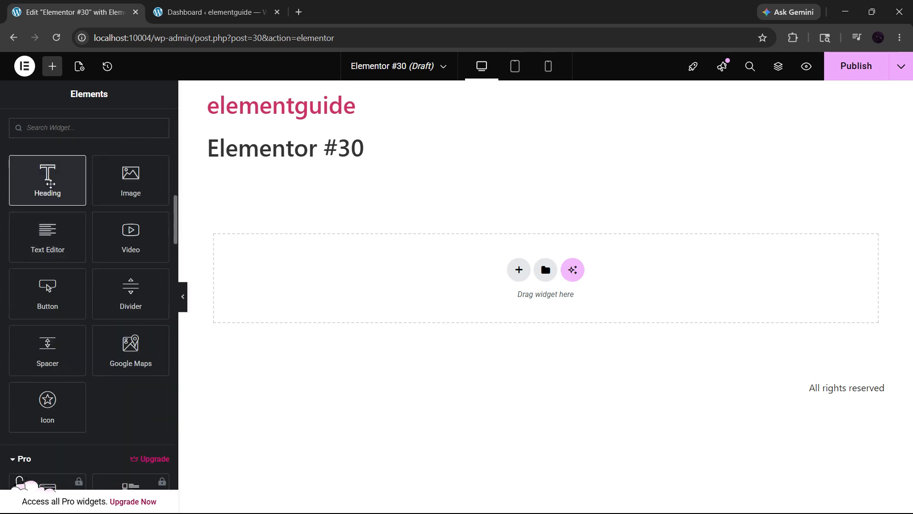
{"action": "left_click_drag", "start_coordinate": [51, 184], "coordinate": [450, 291]}
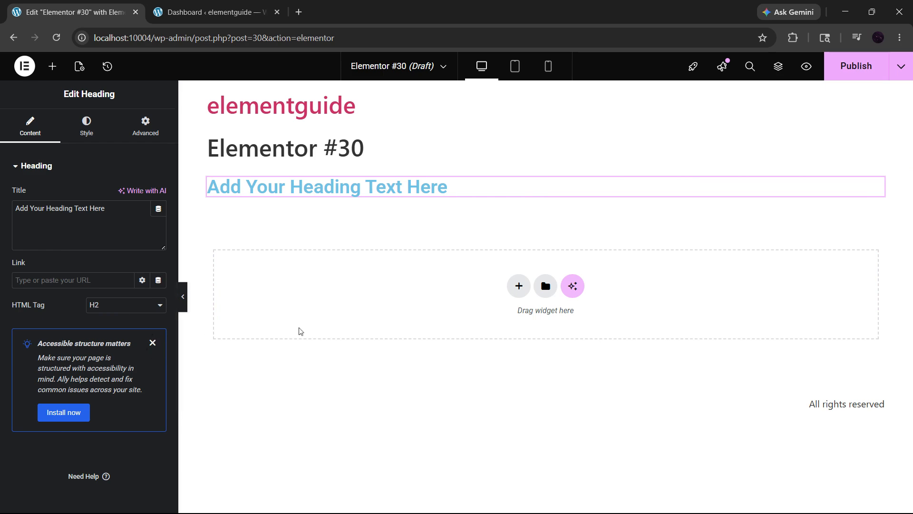
{"action": "left_click", "coordinate": [90, 127]}
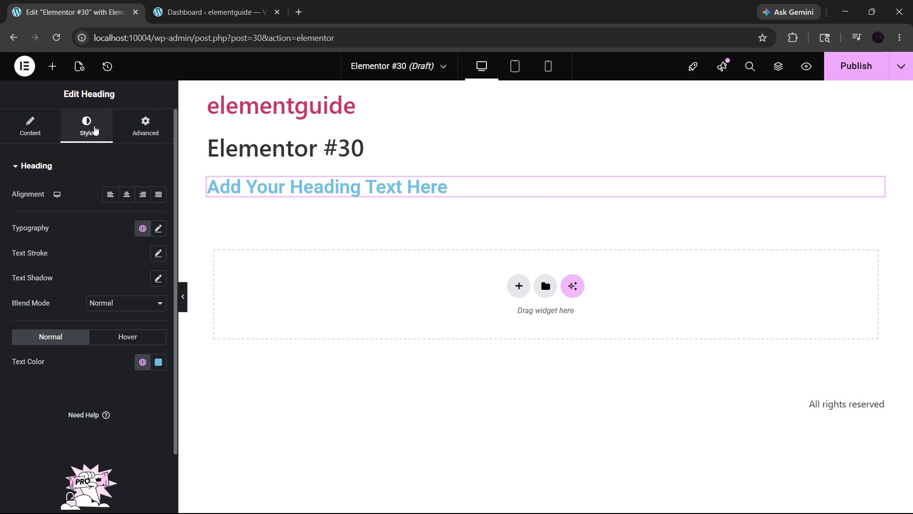
{"action": "left_click", "coordinate": [43, 135]}
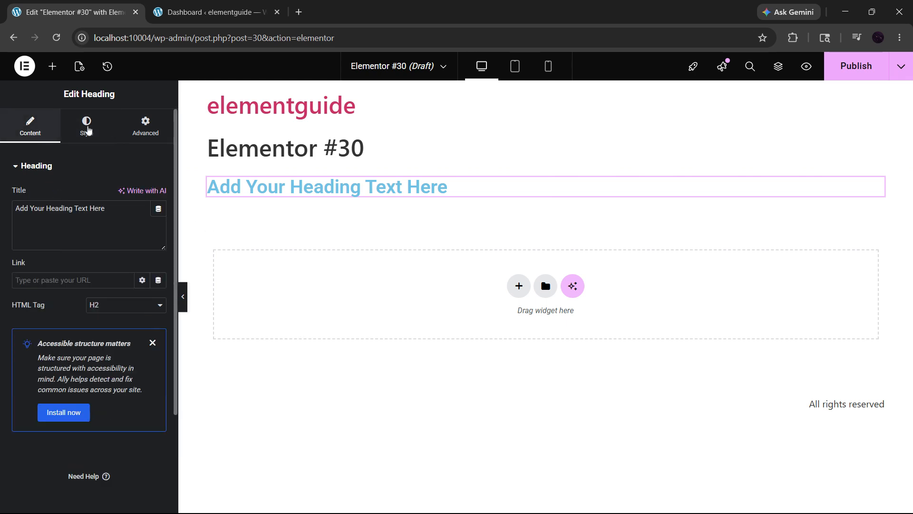
{"action": "left_click", "coordinate": [499, 149]}
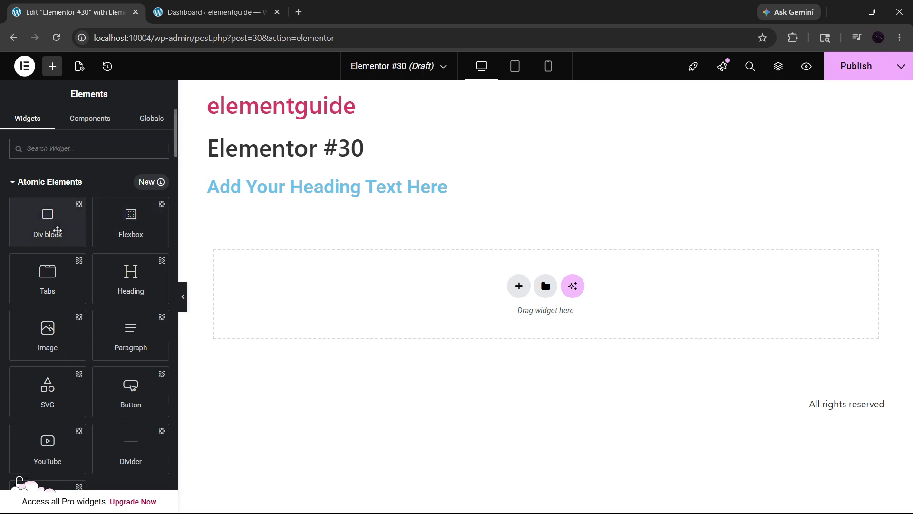
Step: Find the Basic category in the widget library for the next widget
{"action": "scroll", "coordinate": [48, 238], "scroll_direction": "down", "scroll_amount": 10}
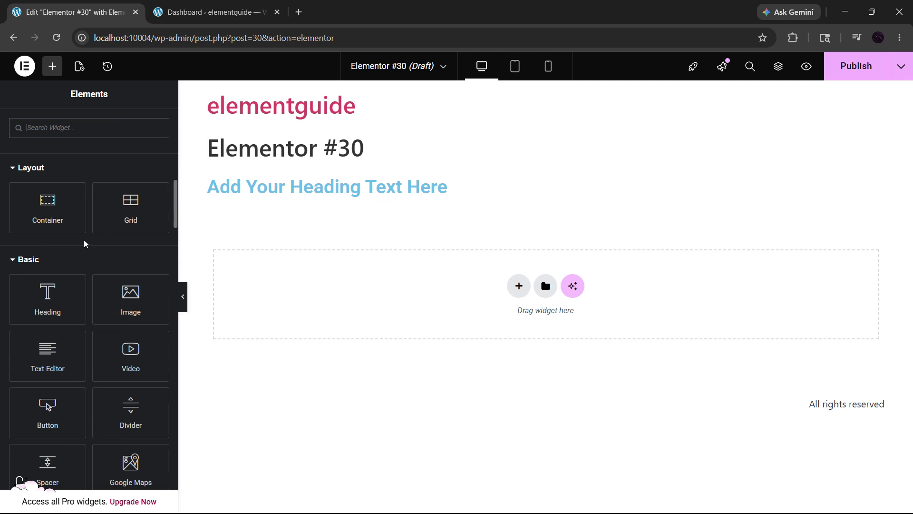
{"action": "scroll", "coordinate": [84, 243], "scroll_direction": "down", "scroll_amount": 3}
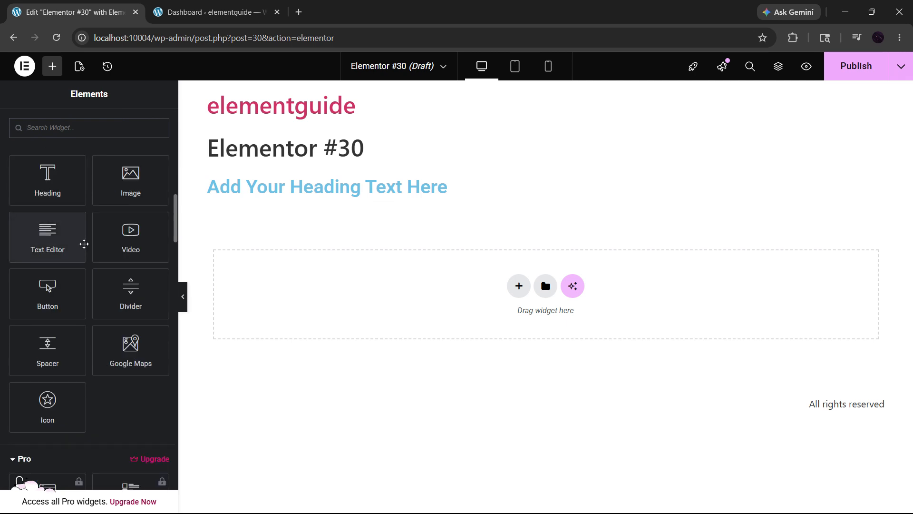